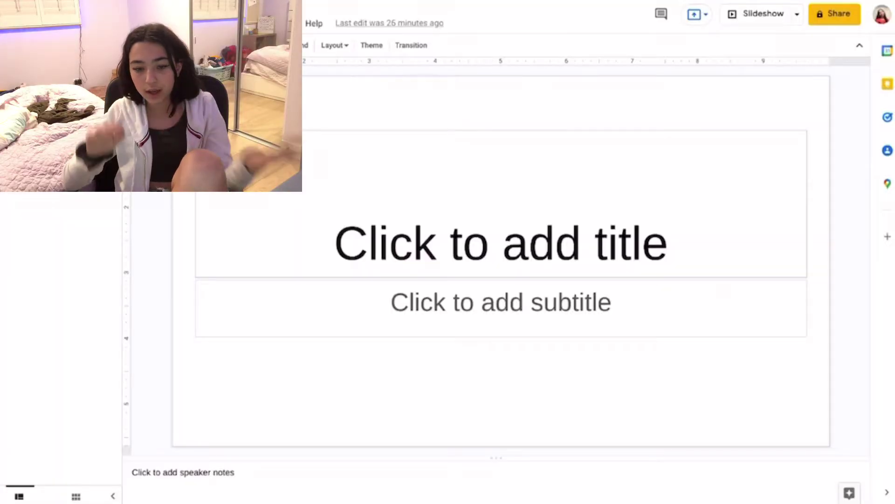
mouse_move(832, 7)
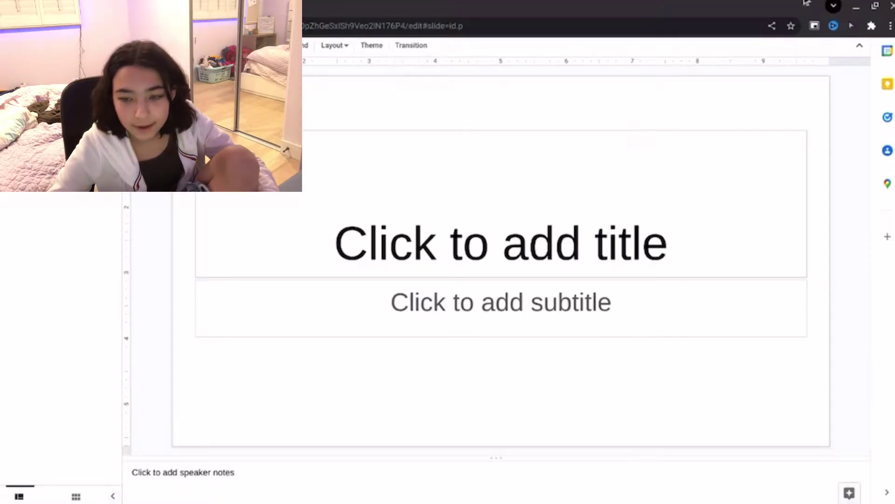
left_click(850, 27)
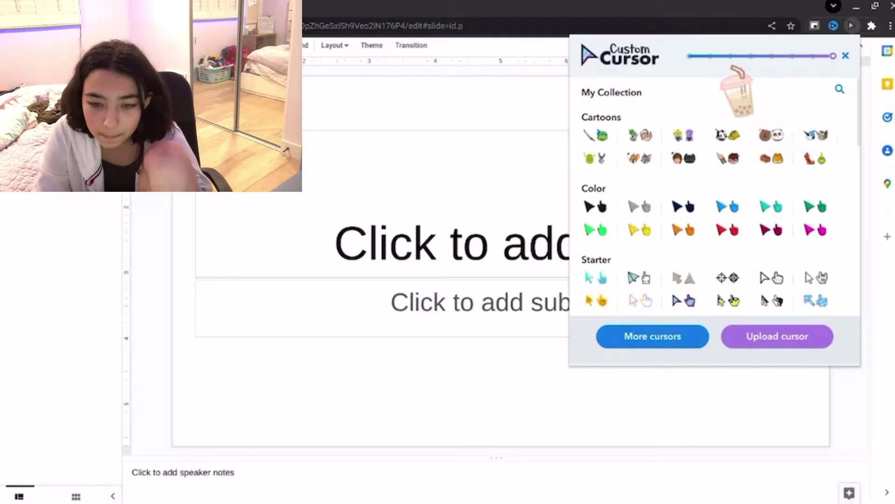
left_click(657, 102)
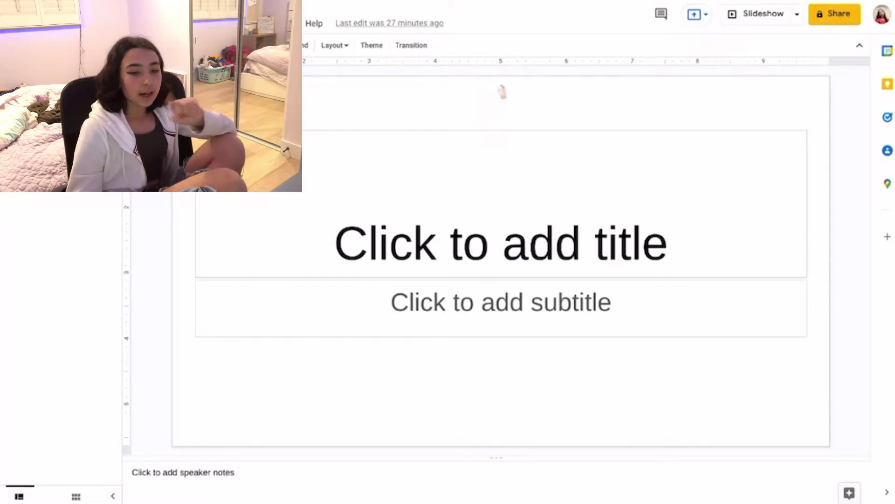
Make the title and subtitle placeholder text black
left_click_drag(502, 90, 481, 372)
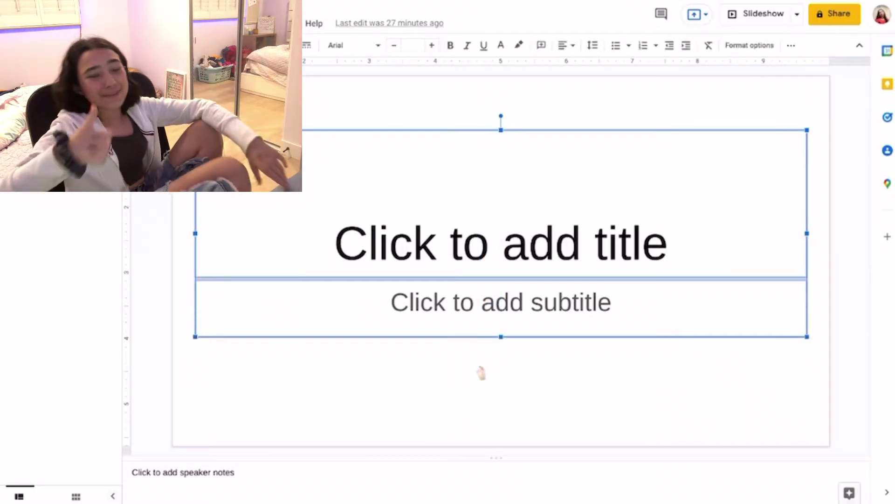
left_click(343, 45)
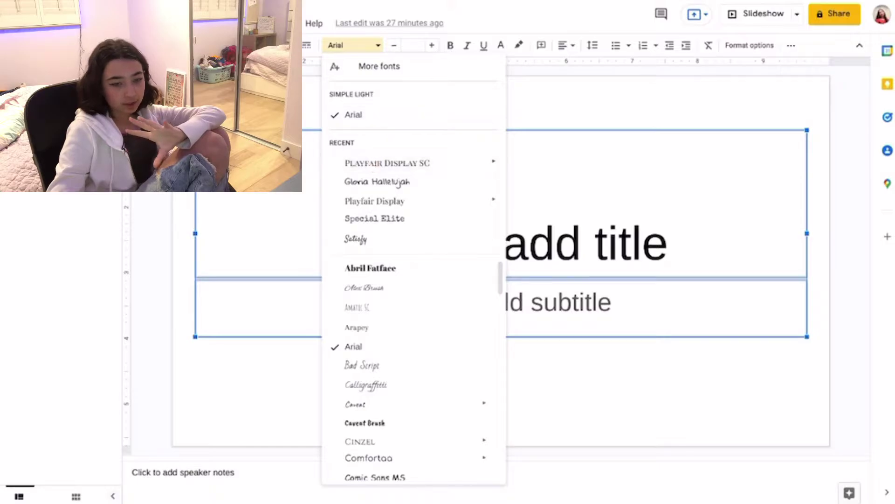
key("Escape")
key("Escape")
left_click_drag(434, 90, 434, 422)
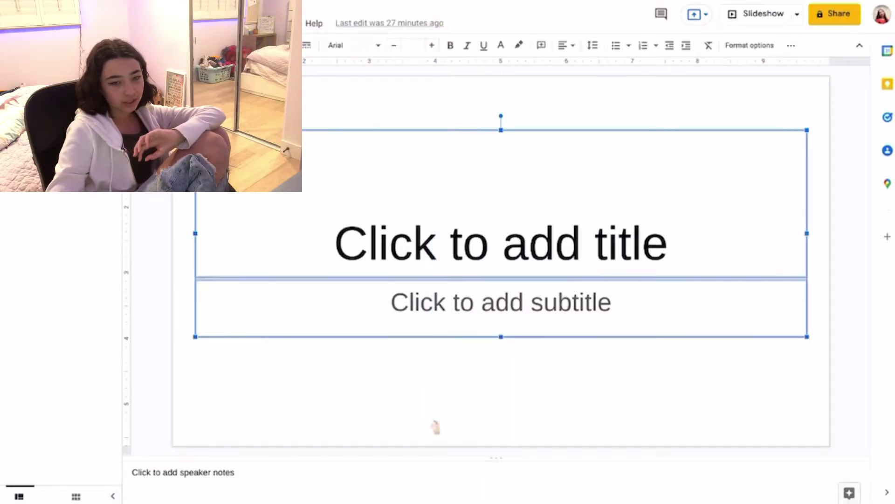
left_click(500, 46)
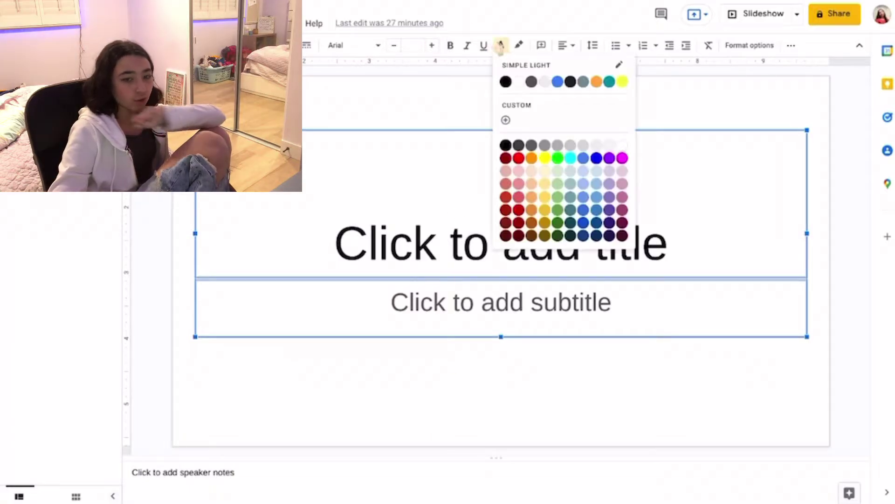
left_click(506, 82)
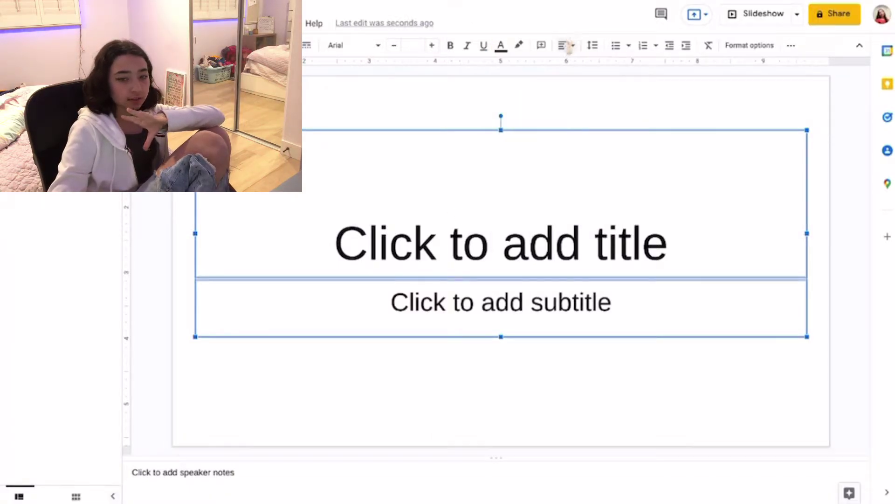
Align the placeholder text to Center horizontally and Middle vertically
left_click(569, 47)
left_click(583, 63)
left_click(568, 45)
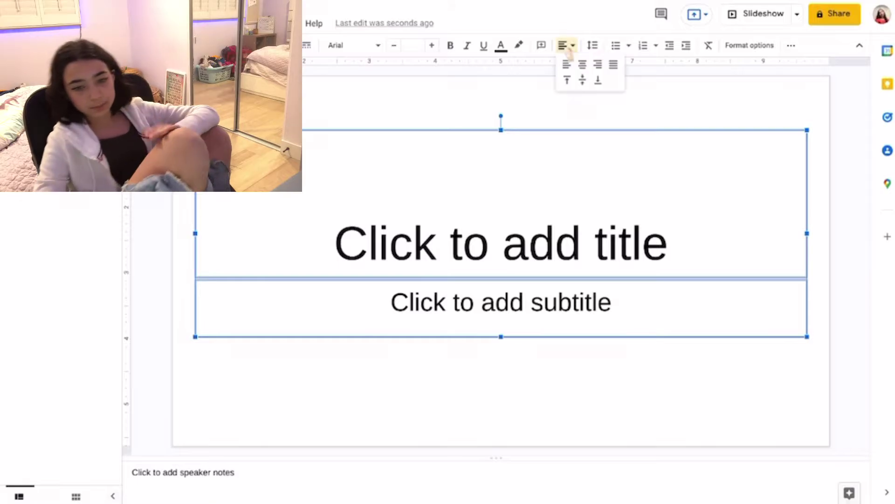
left_click(583, 80)
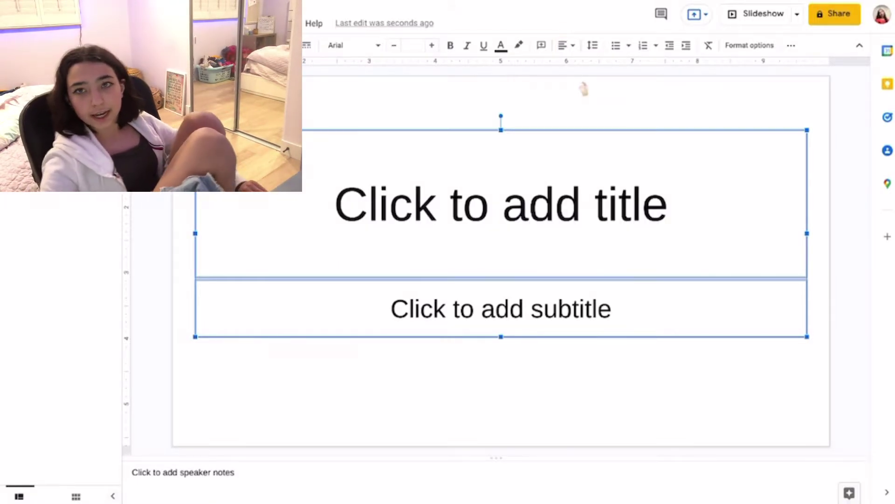
left_click(567, 47)
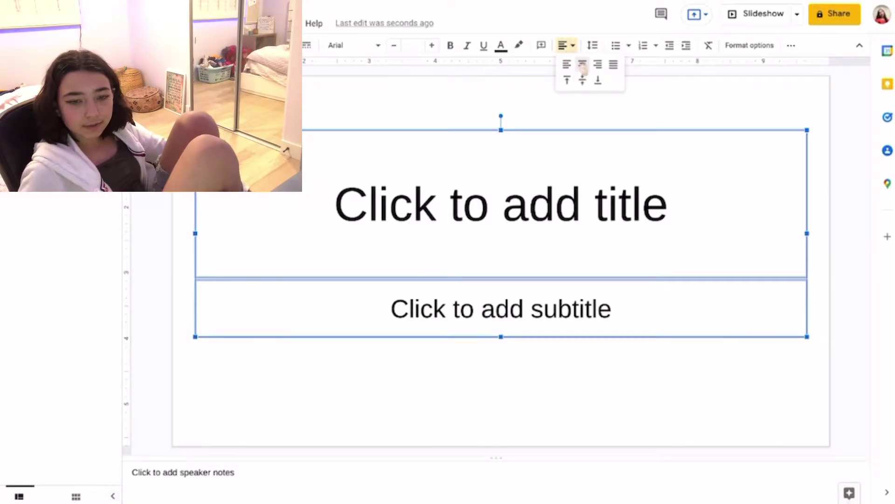
left_click(583, 65)
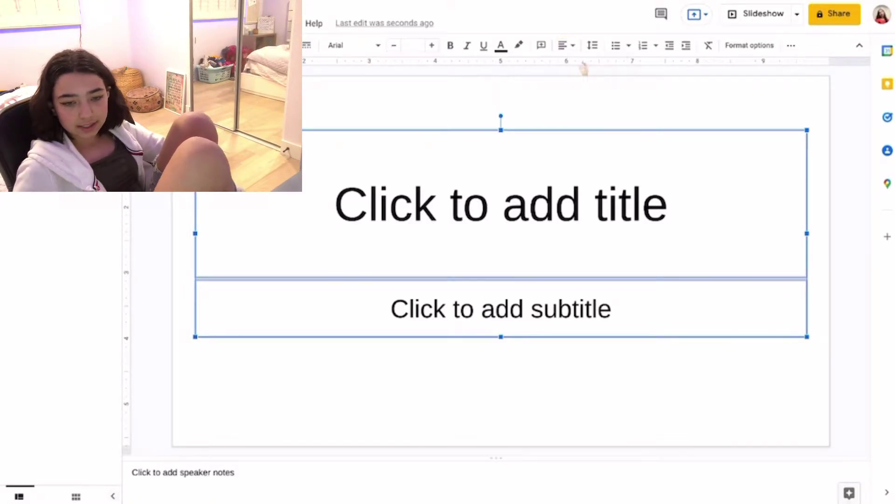
left_click(566, 49)
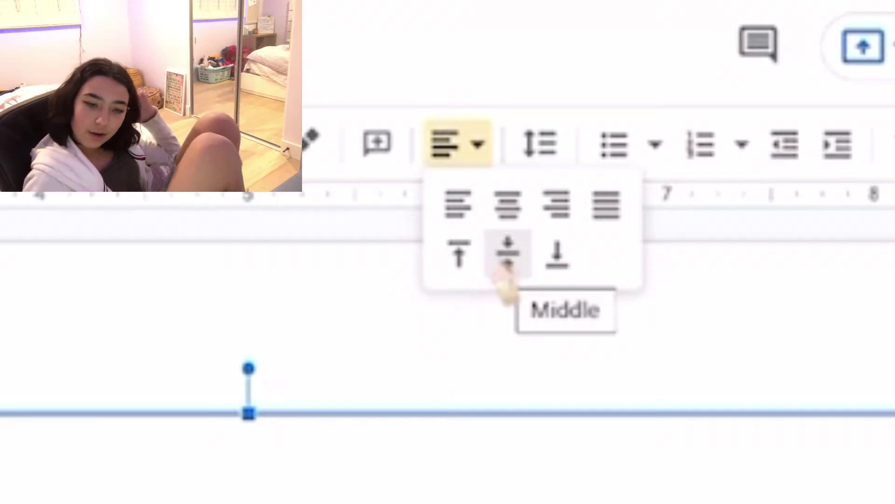
Reapply Middle vertical alignment to the placeholder text
left_click(556, 260)
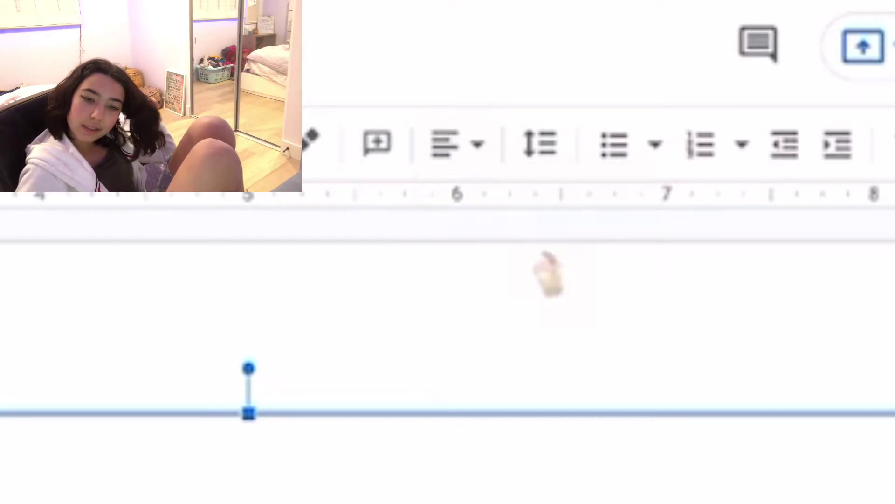
left_click(456, 142)
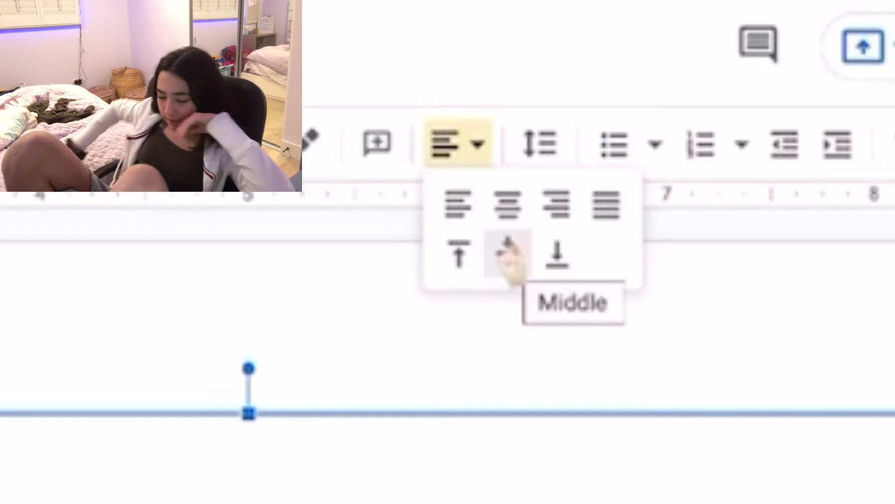
left_click(508, 251)
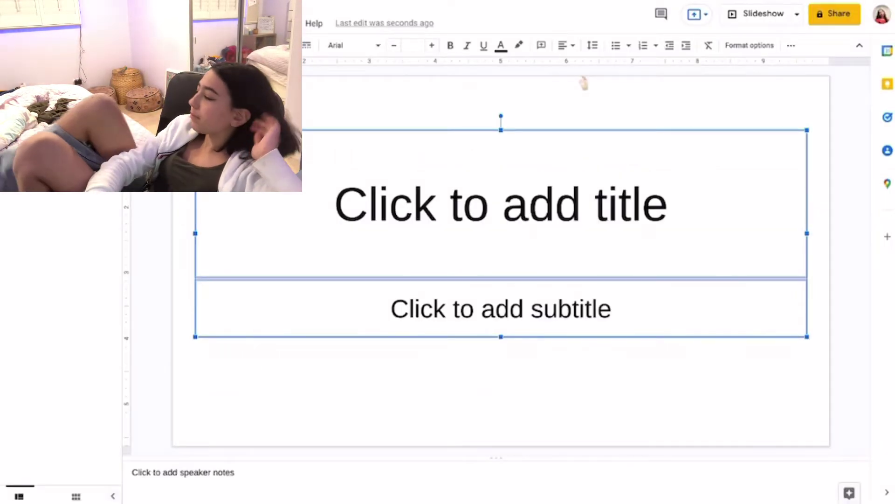
left_click(584, 83)
Set both placeholders to Comfortaa after briefly trying Poiret One
left_click_drag(420, 112, 433, 371)
left_click(353, 45)
scroll(432, 326, "down", 15)
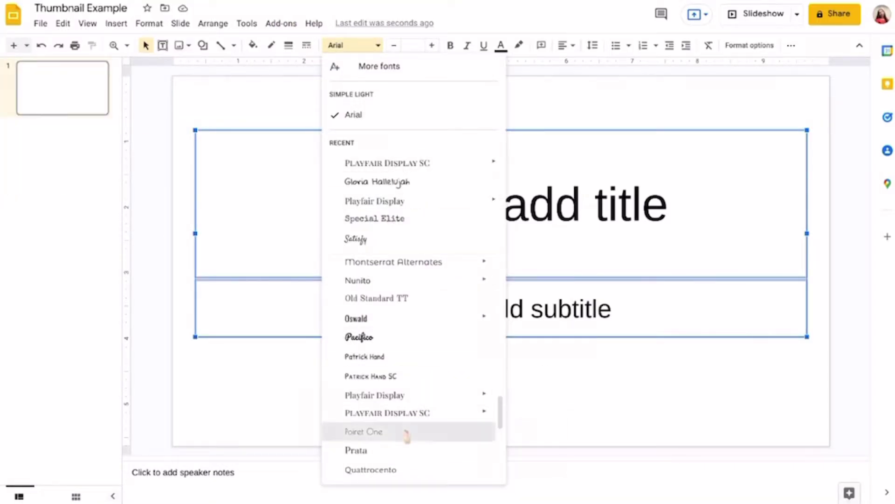
left_click(406, 437)
left_click(368, 45)
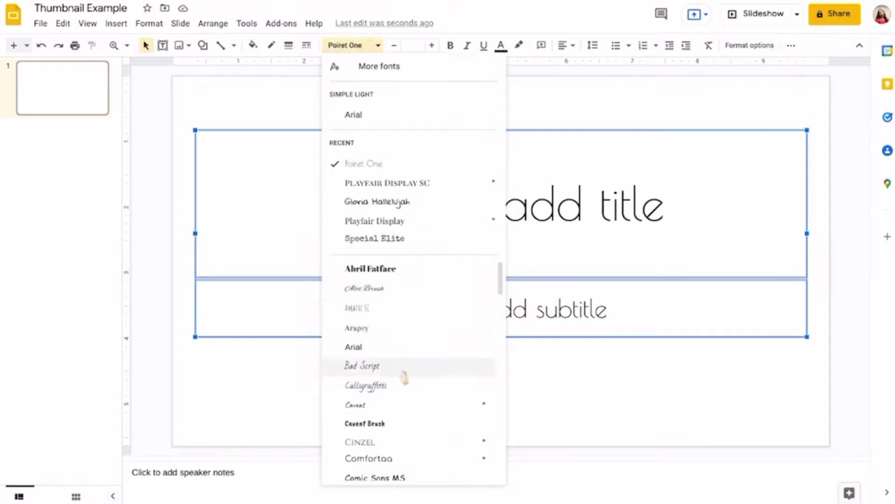
left_click(386, 458)
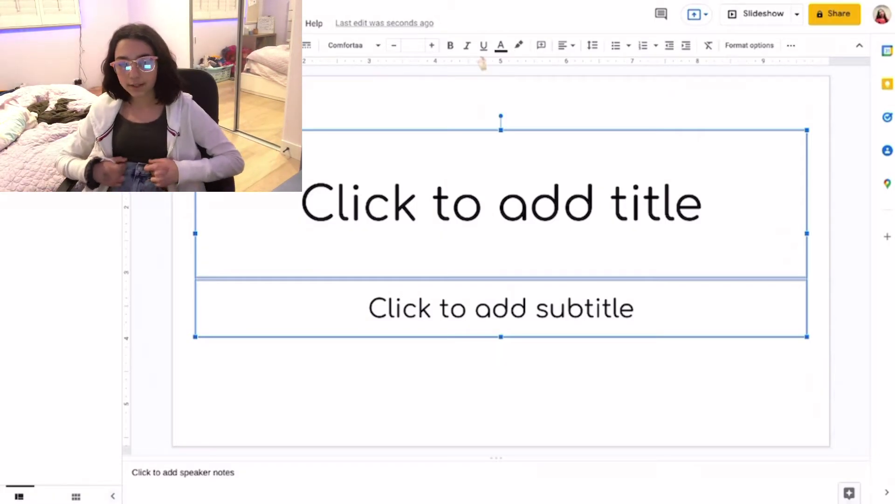
Type 'Thumbnail Example' as the slide title, correcting a typo
left_click(485, 107)
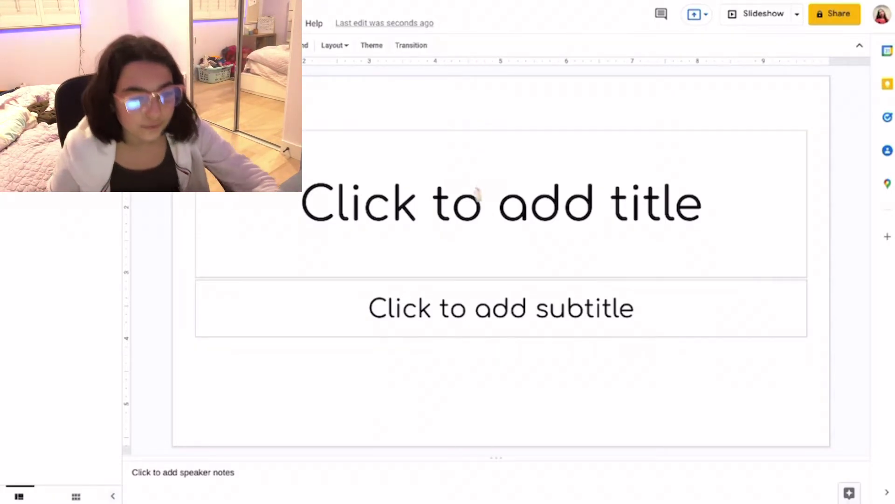
left_click(478, 193)
type("Th")
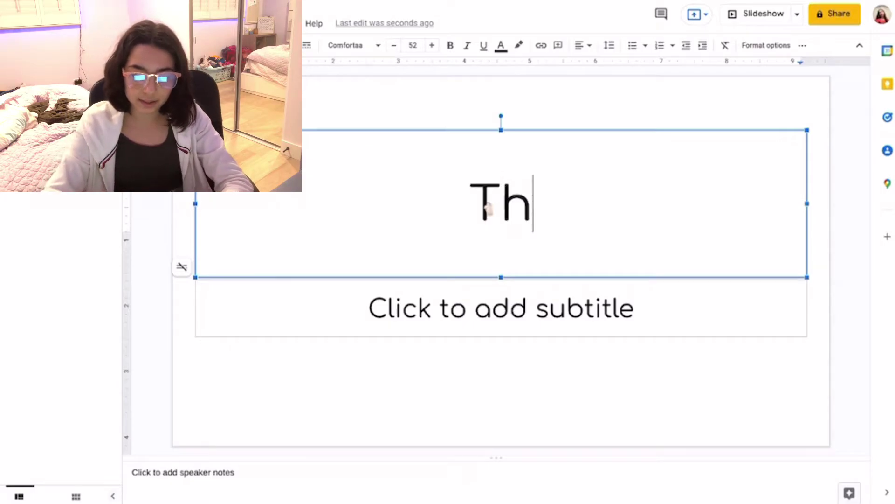
type("umbnail Exm")
key("BackSpace")
type("ample")
Enter the author's full name as the subtitle and deselect the box
left_click(495, 311)
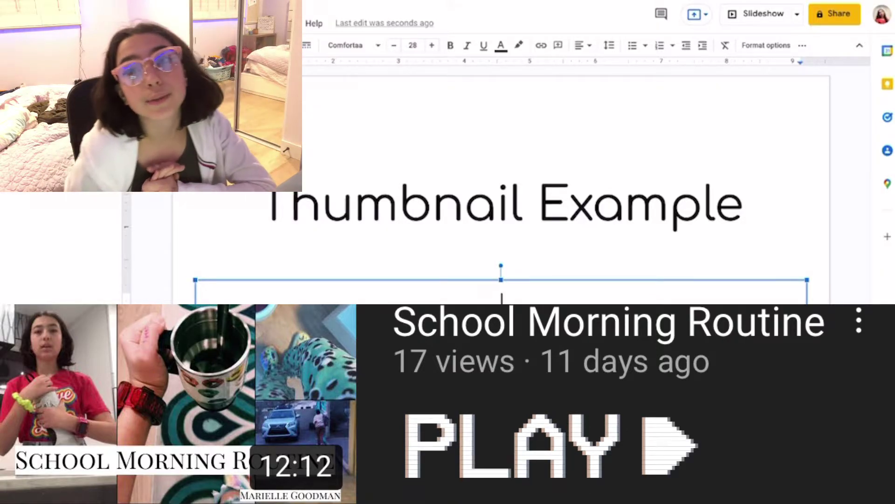
type("Marielle")
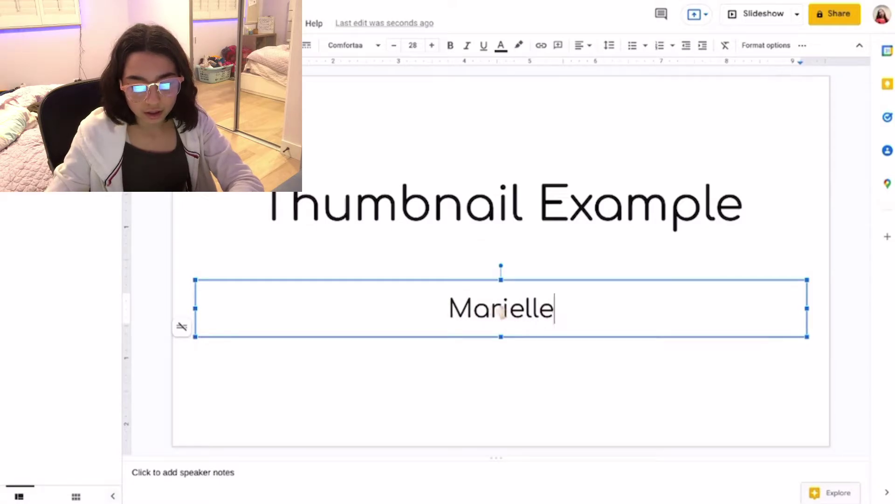
type(" Goodman")
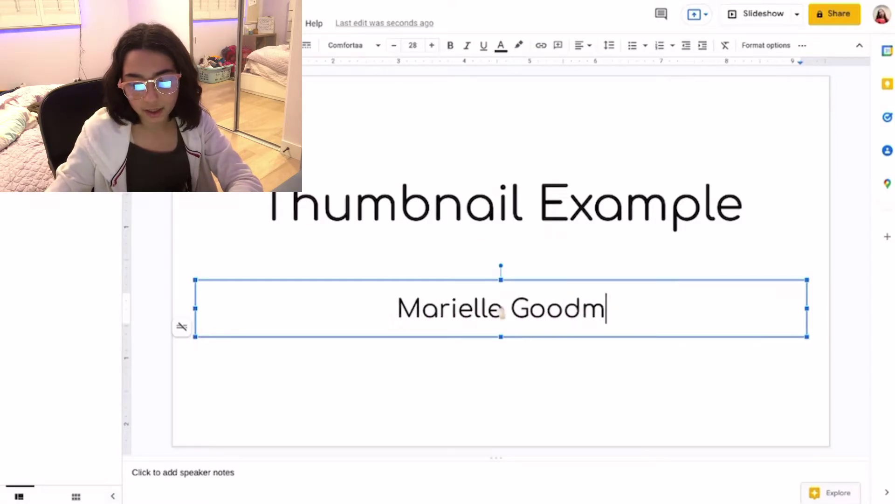
left_click(563, 423)
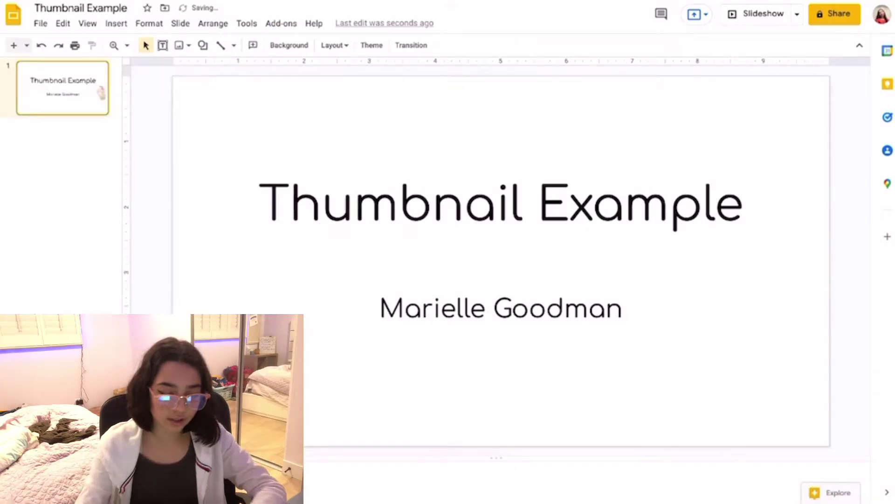
Duplicate the title slide and delete the text from the copy
key("ctrl+d")
left_click_drag(523, 291, 515, 369)
key("Delete")
Upload IMG_4056 through IMG_4059 from the computer onto slide 2
left_click(188, 45)
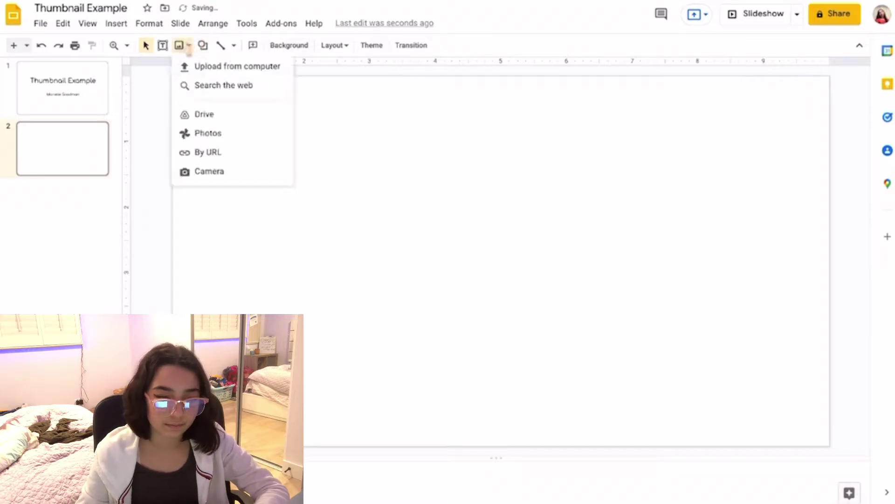
left_click(198, 67)
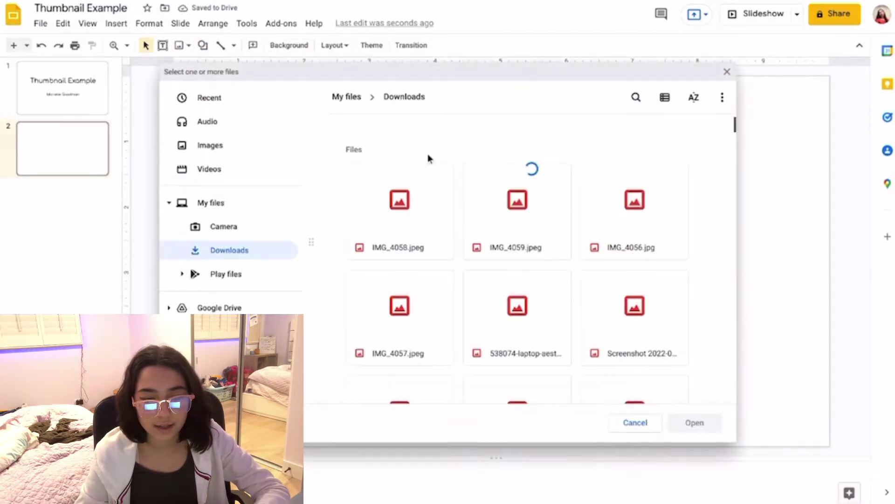
left_click(357, 355)
left_click(588, 250)
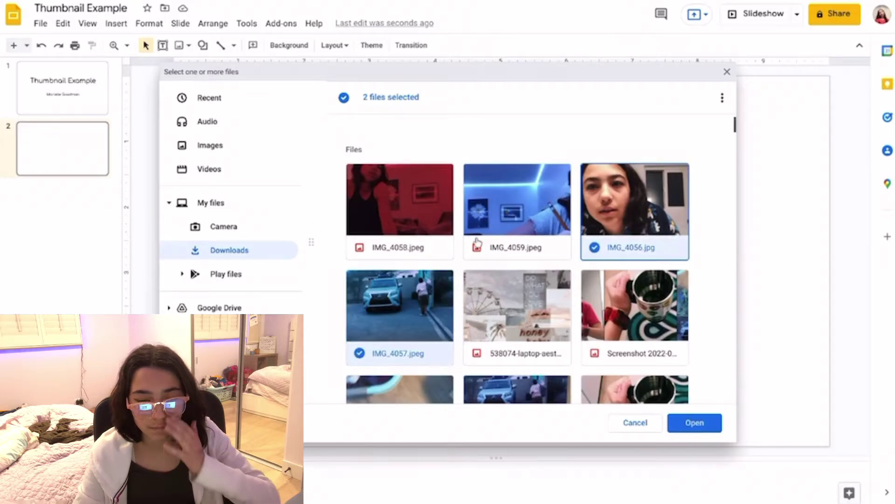
left_click(477, 249)
left_click(358, 249)
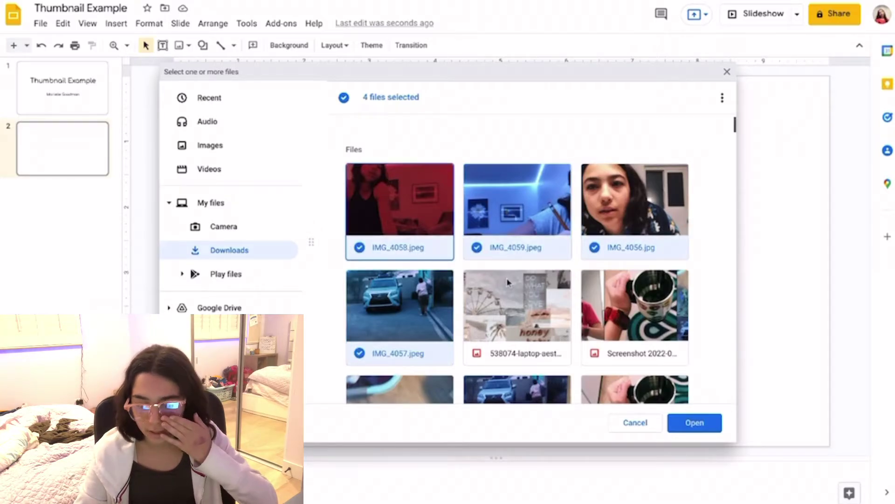
left_click(690, 422)
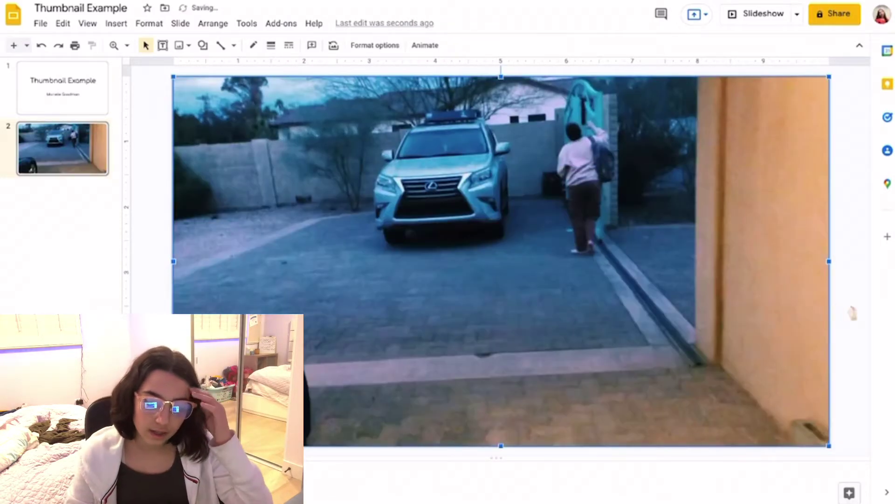
Crop the car photo and enlarge it to fill the slide's left side
left_click(852, 314)
left_click(779, 297)
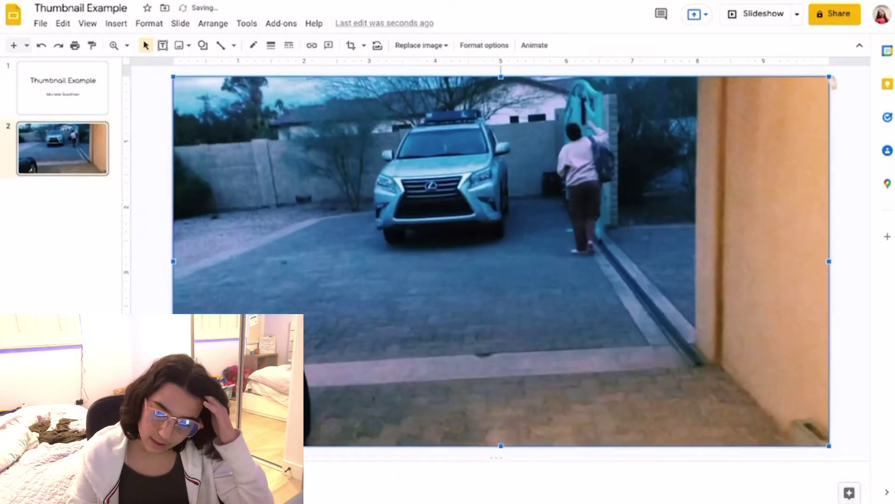
left_click_drag(829, 77, 433, 300)
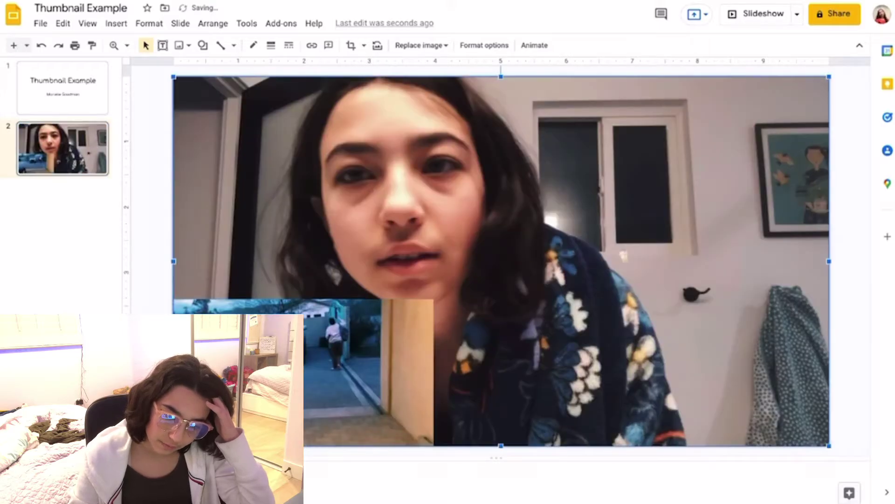
left_click_drag(373, 308, 474, 251)
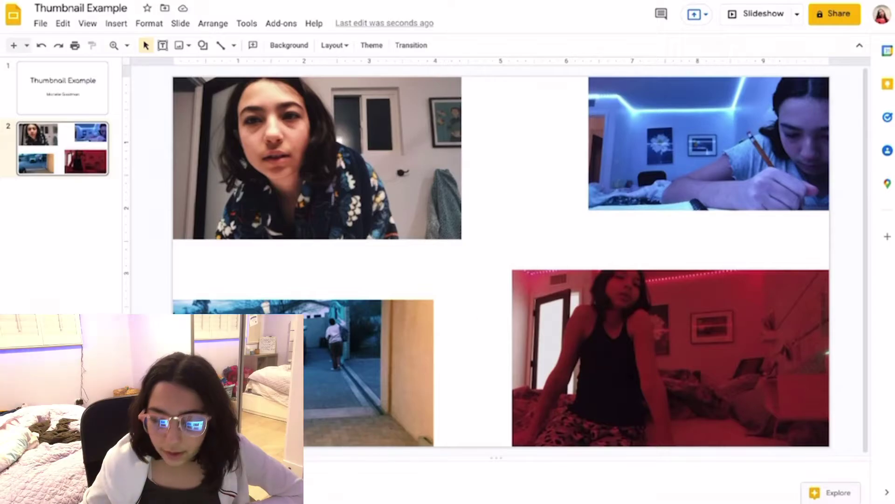
left_click(338, 370)
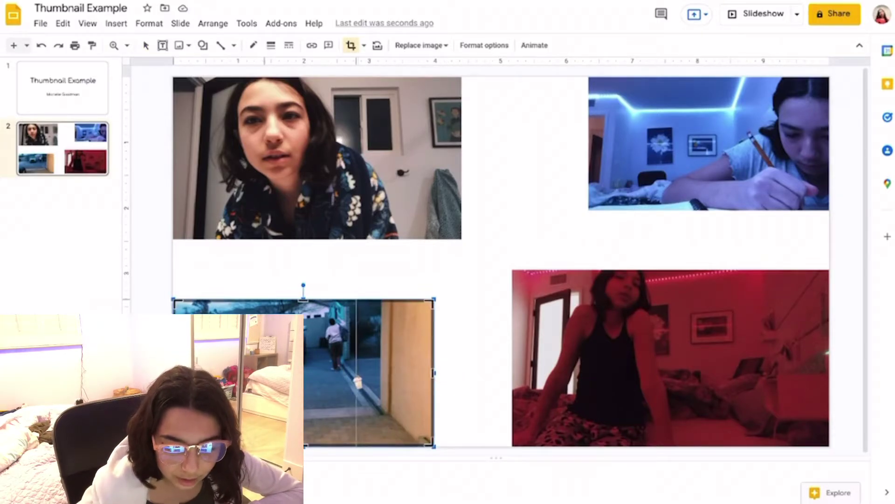
left_click_drag(433, 374, 354, 373)
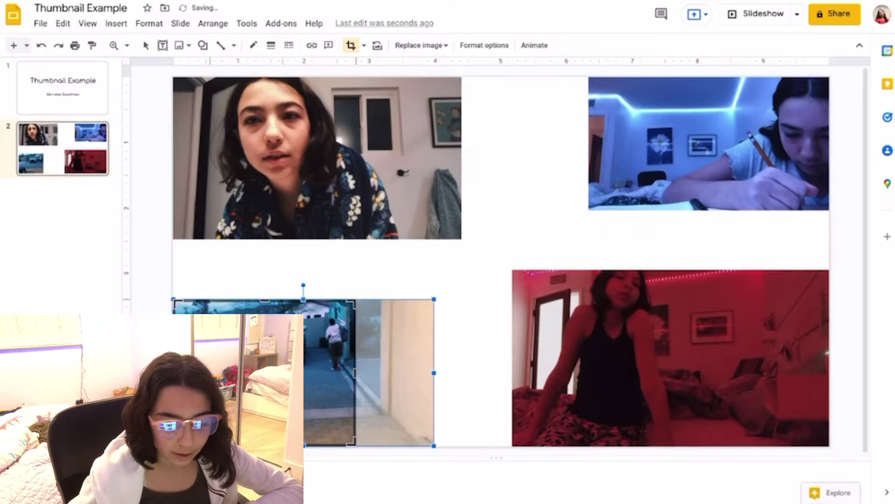
left_click_drag(174, 374, 247, 373)
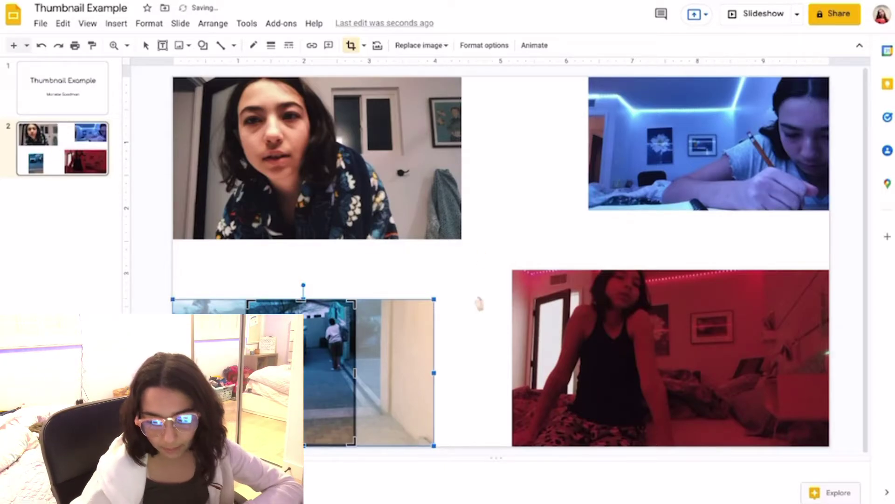
key("Return")
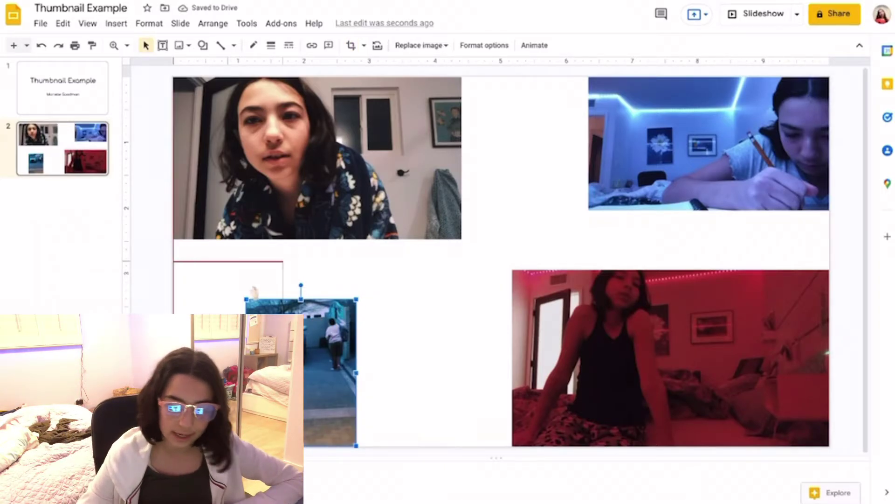
left_click_drag(330, 373, 256, 336)
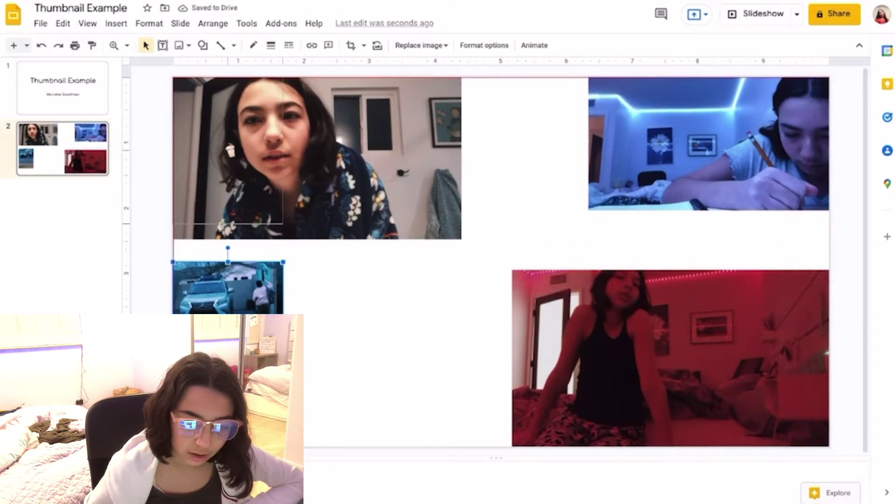
left_click_drag(256, 335, 256, 151)
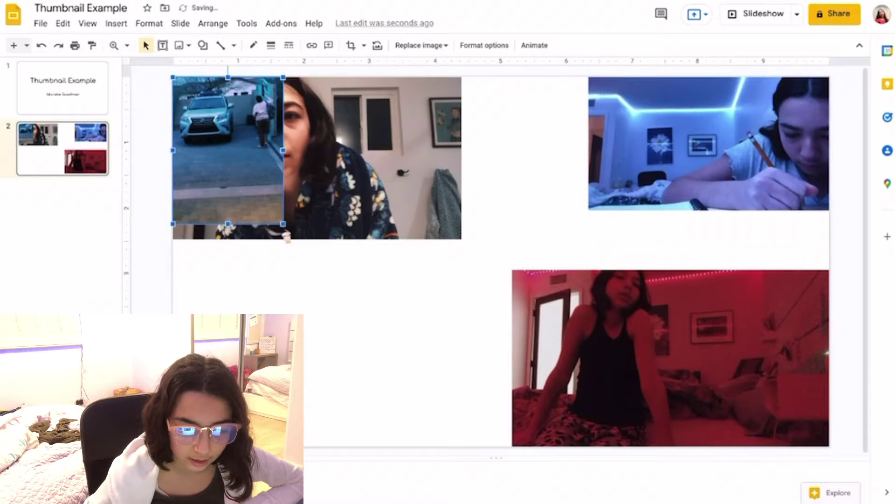
left_click_drag(284, 225, 339, 451)
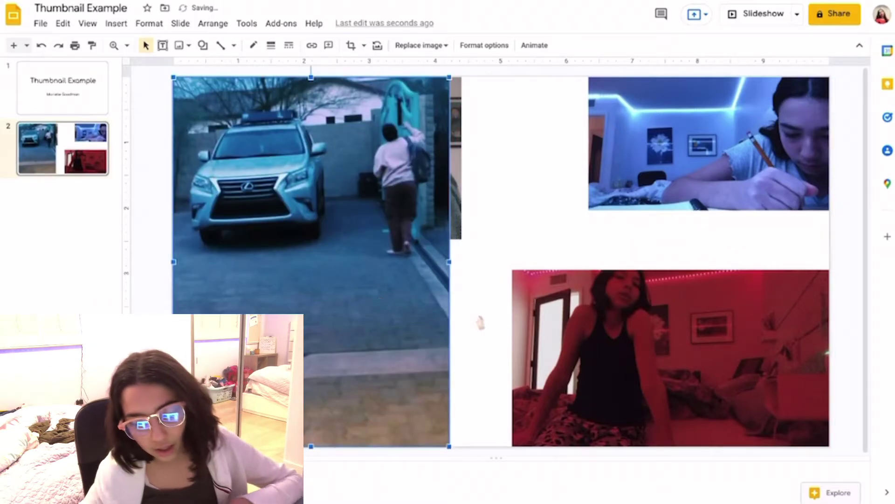
left_click(470, 325)
Enlarge the red room photo into the middle and delete the top-right room photo
left_click(457, 231)
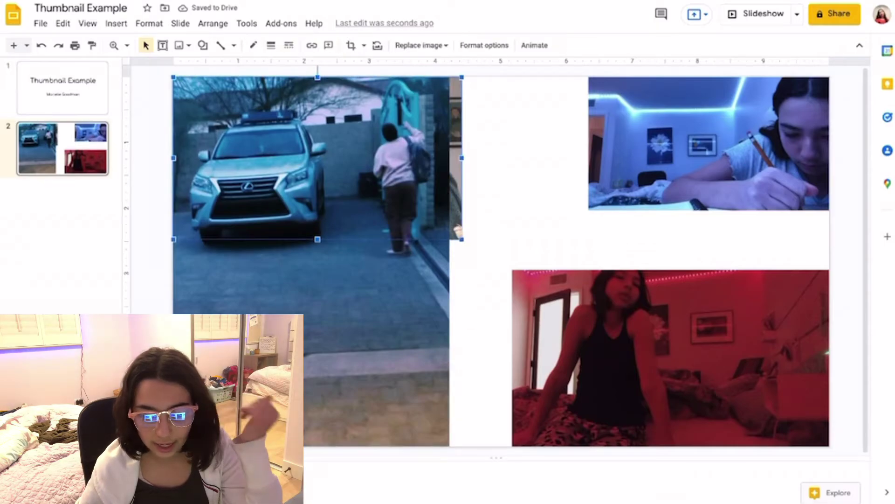
left_click(589, 294)
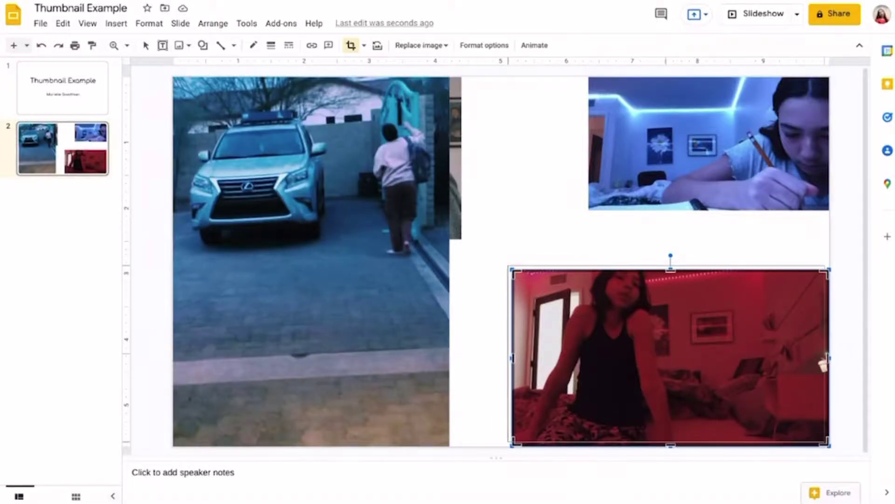
left_click_drag(537, 434, 365, 239)
key("ctrl+v")
left_click_drag(503, 254, 655, 445)
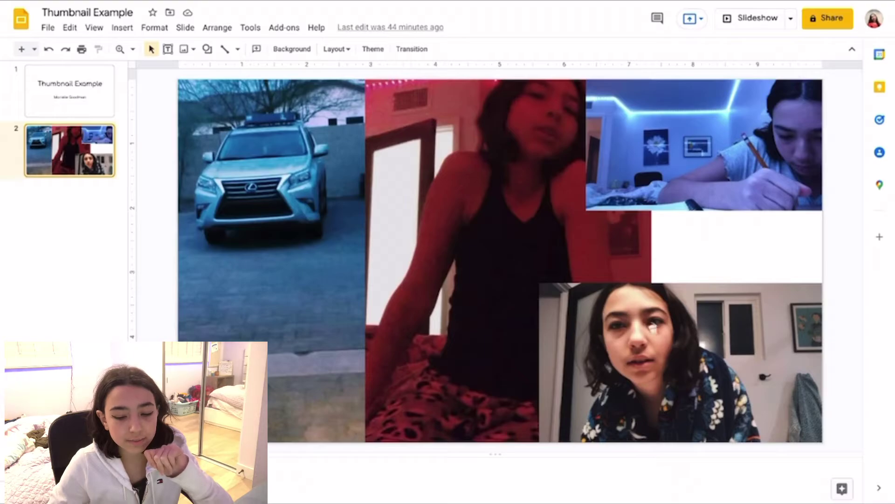
left_click(653, 327)
left_click(712, 119)
key("Delete")
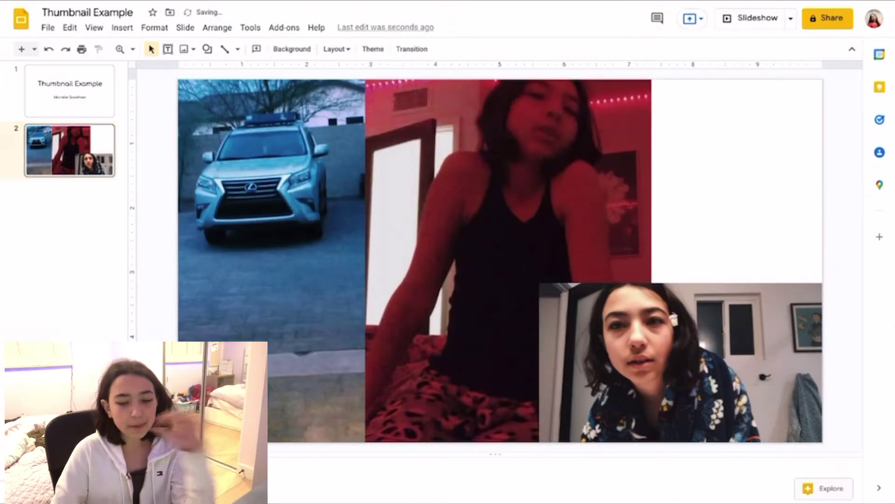
left_click(530, 264)
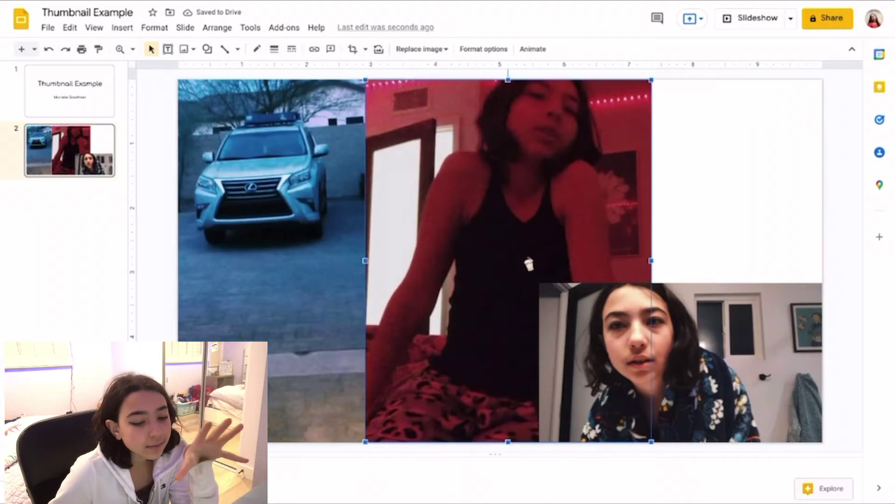